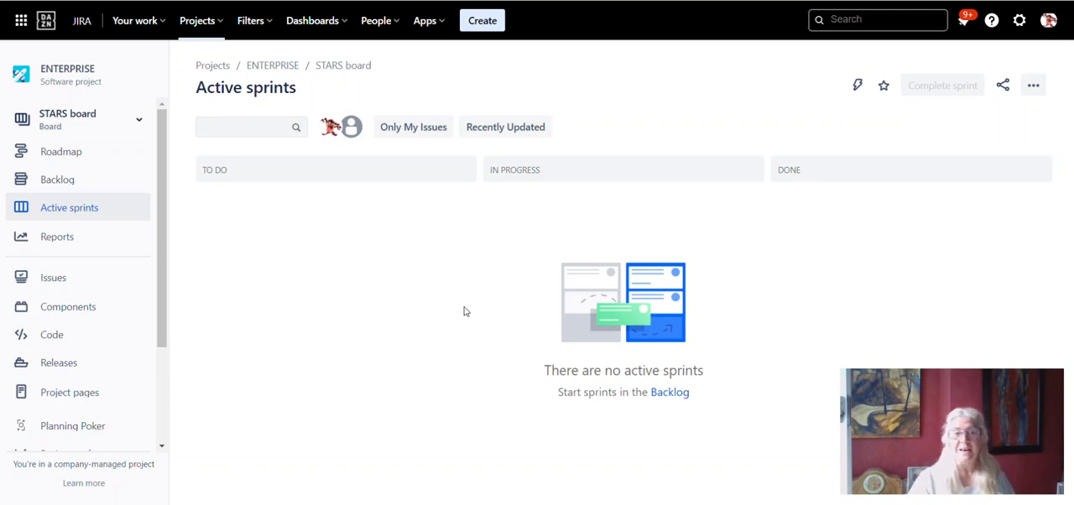
- Open the STARS board's backlog and create a new sprint
{"action": "left_click", "coordinate": [59, 181]}
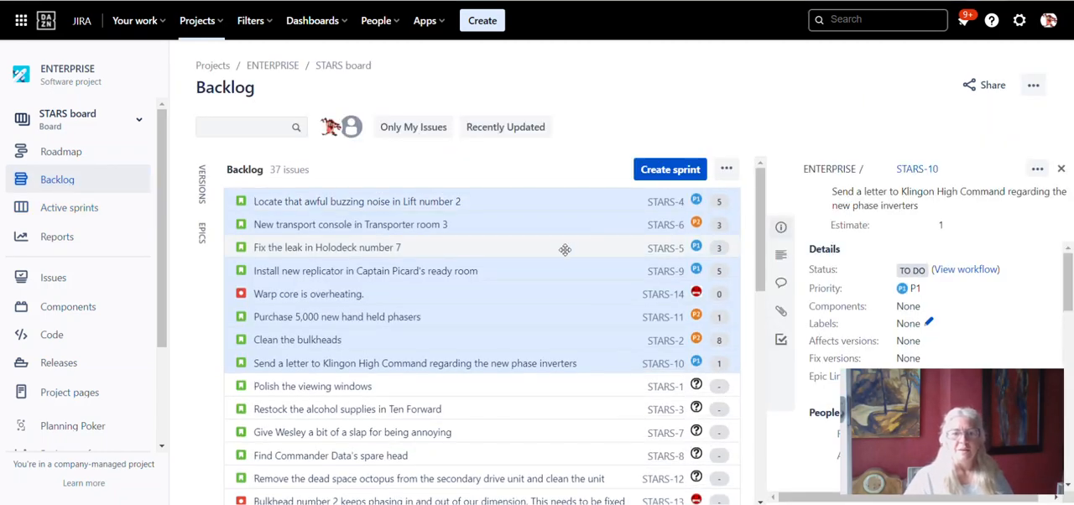
{"action": "scroll", "coordinate": [506, 316], "scroll_direction": "down", "scroll_amount": 8}
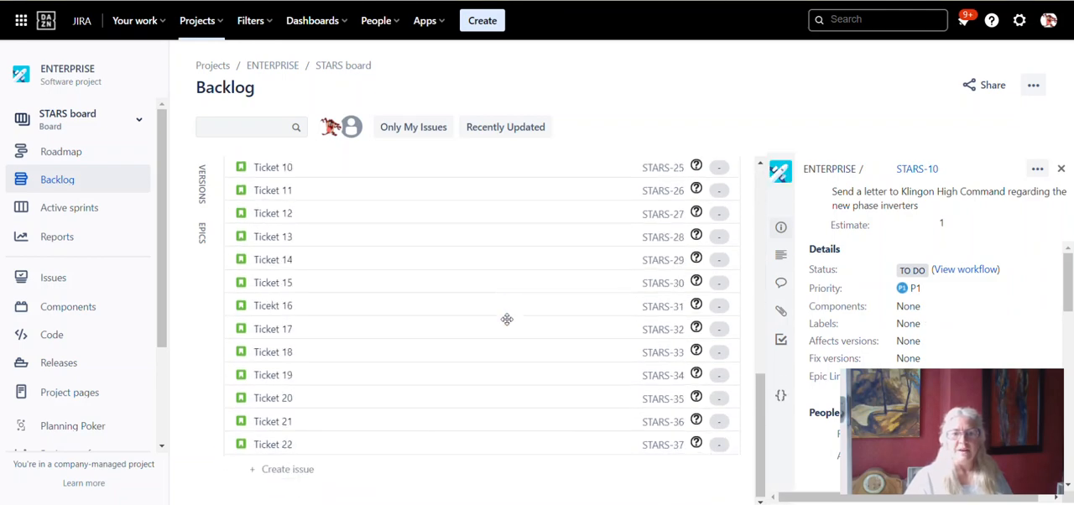
{"action": "scroll", "coordinate": [506, 319], "scroll_direction": "up", "scroll_amount": 8}
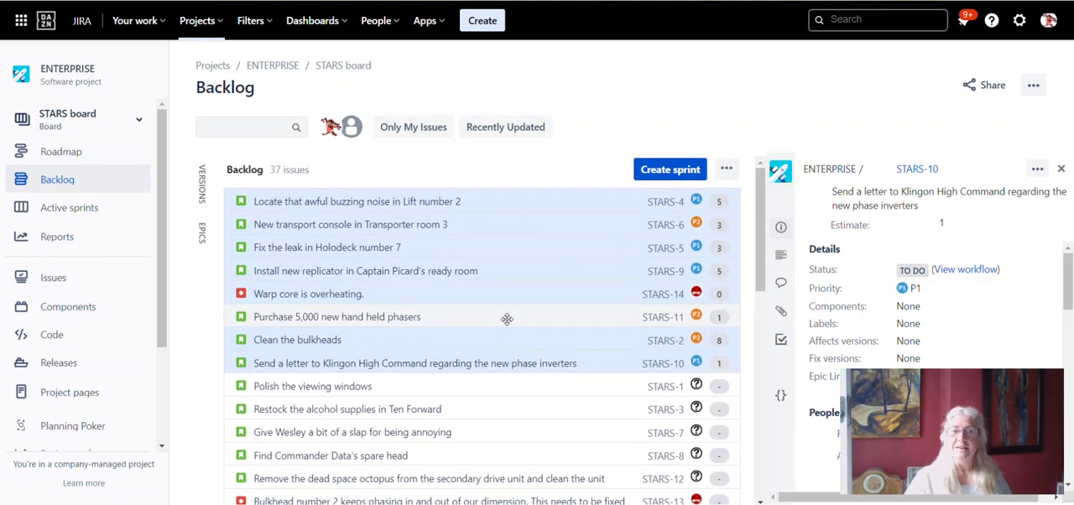
{"action": "left_click", "coordinate": [671, 169]}
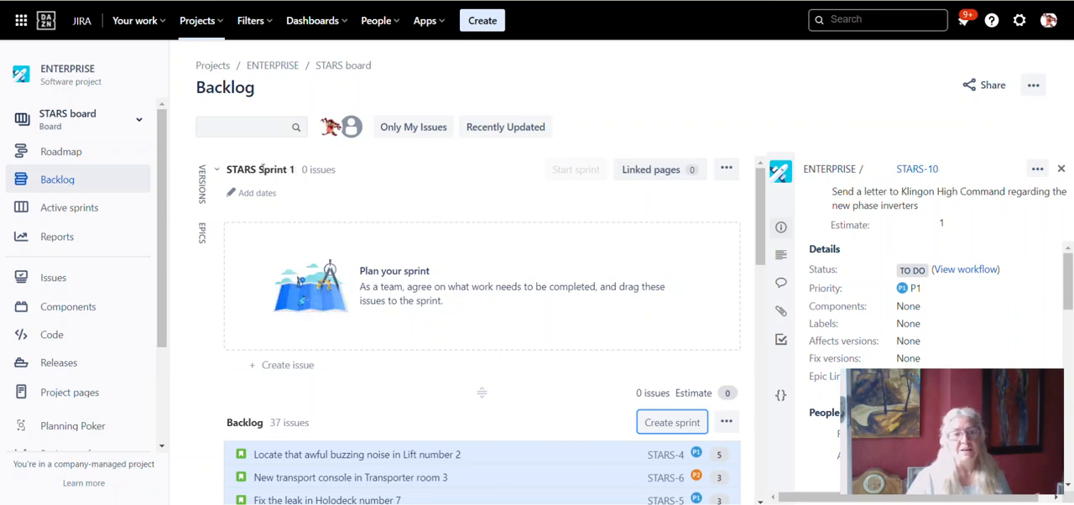
- Review the new sprint's name, duration, date and goal settings, and save them as they are
{"action": "left_click", "coordinate": [726, 169]}
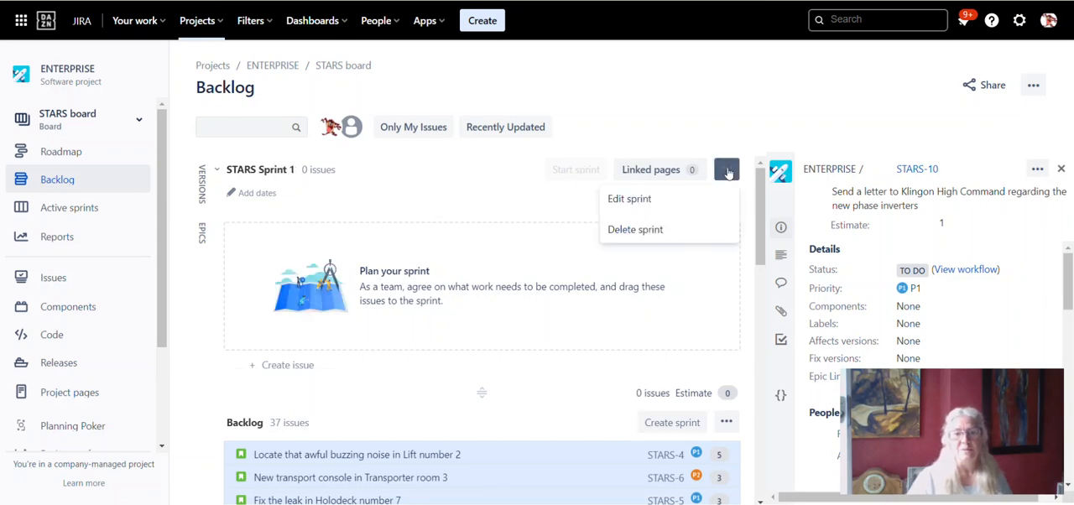
{"action": "left_click", "coordinate": [635, 204]}
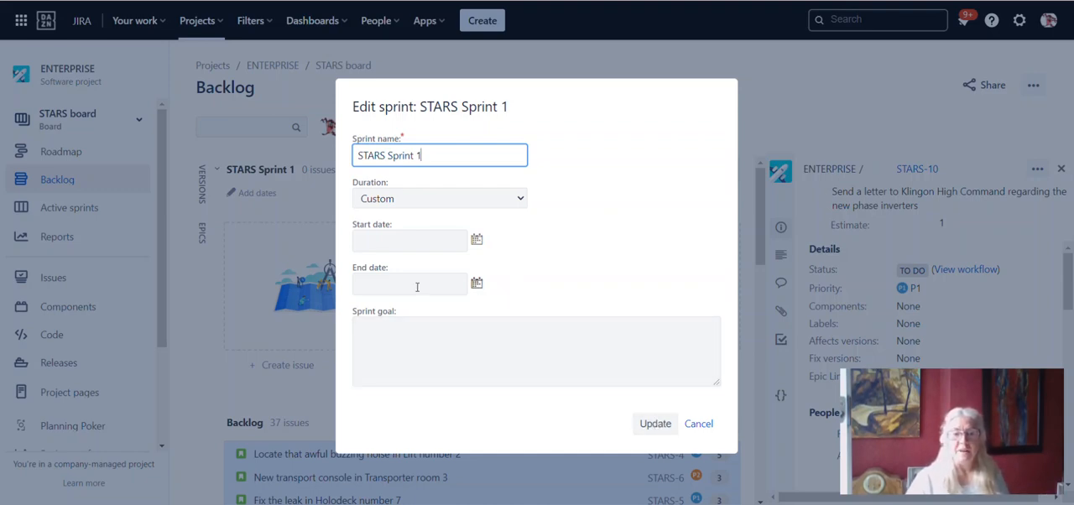
{"action": "left_click", "coordinate": [655, 425]}
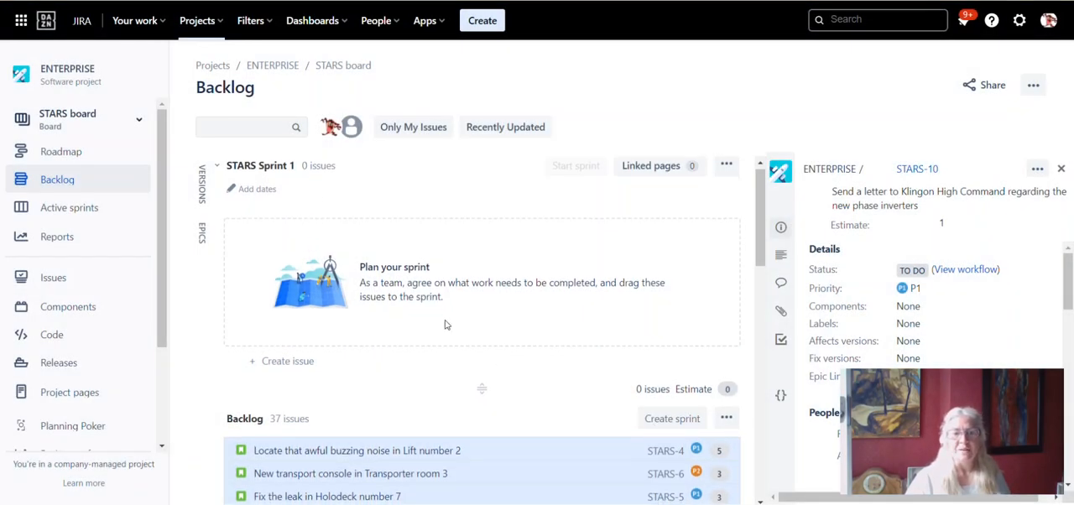
{"action": "scroll", "coordinate": [445, 323], "scroll_direction": "down", "scroll_amount": 3}
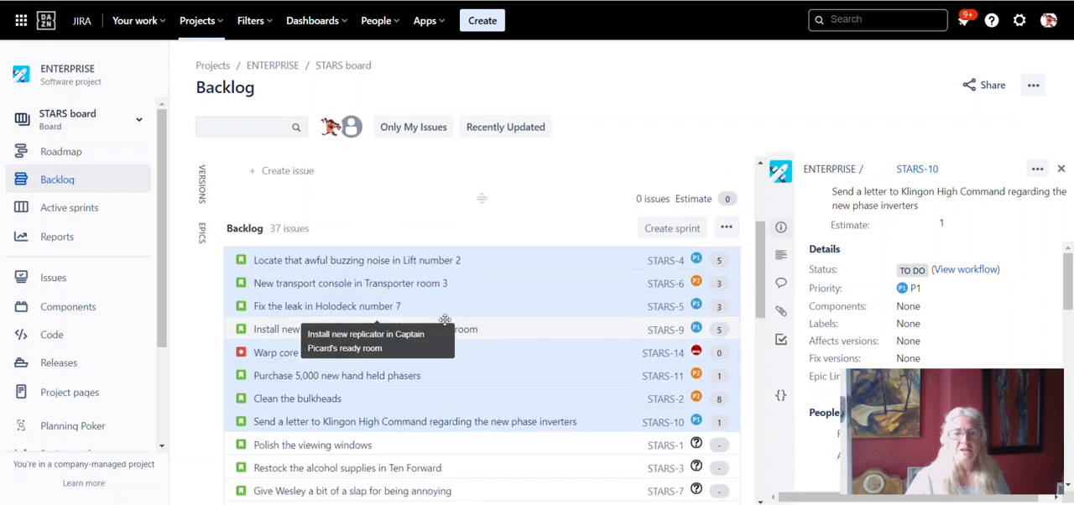
{"action": "scroll", "coordinate": [445, 327], "scroll_direction": "down", "scroll_amount": 5}
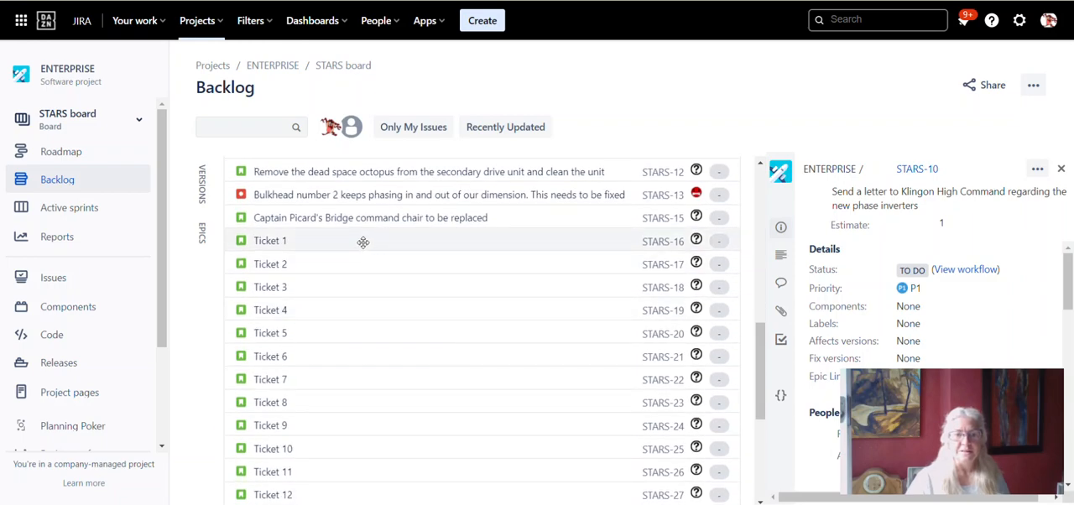
{"action": "left_click", "coordinate": [365, 242]}
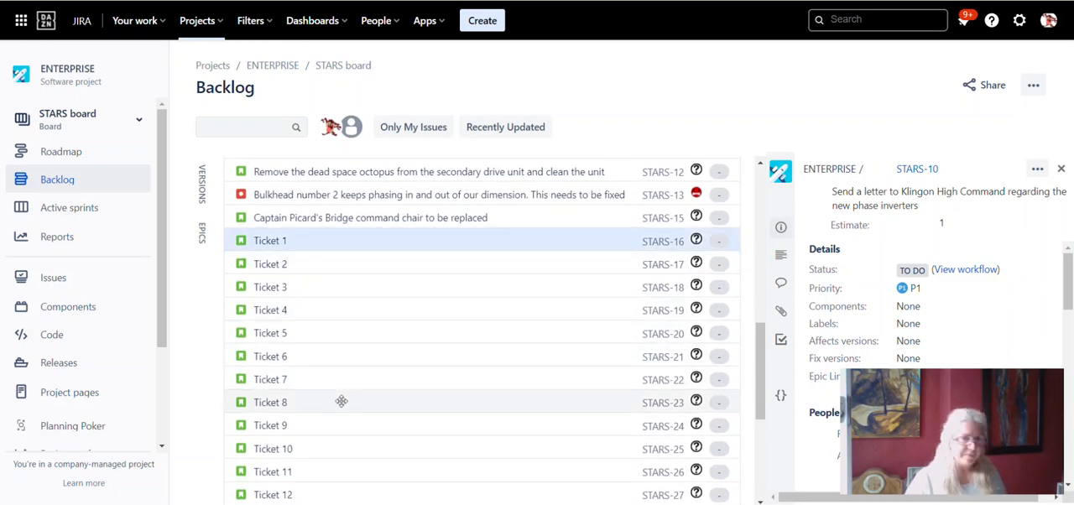
{"action": "left_click", "coordinate": [341, 402], "text": "shift"}
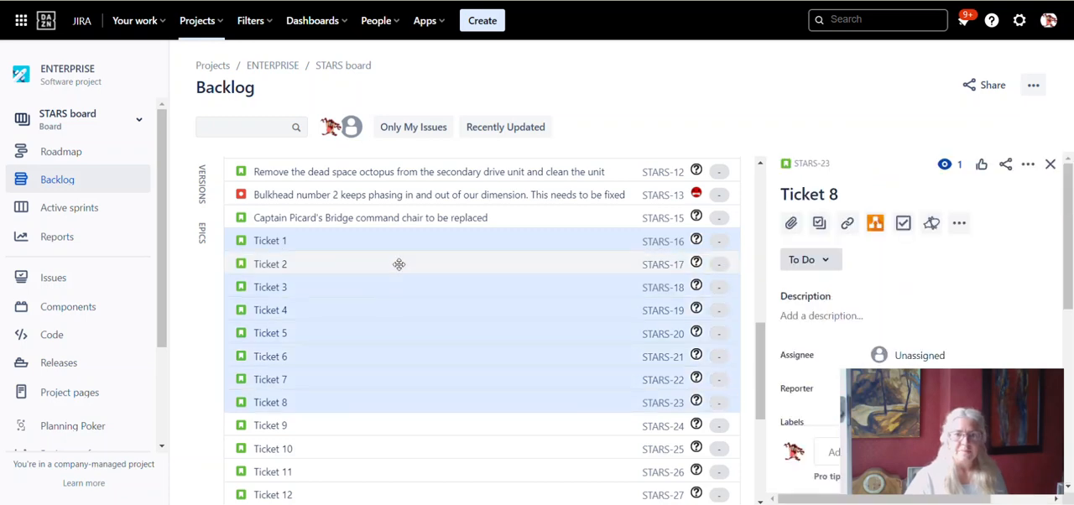
{"action": "left_click", "coordinate": [395, 239], "text": "ctrl"}
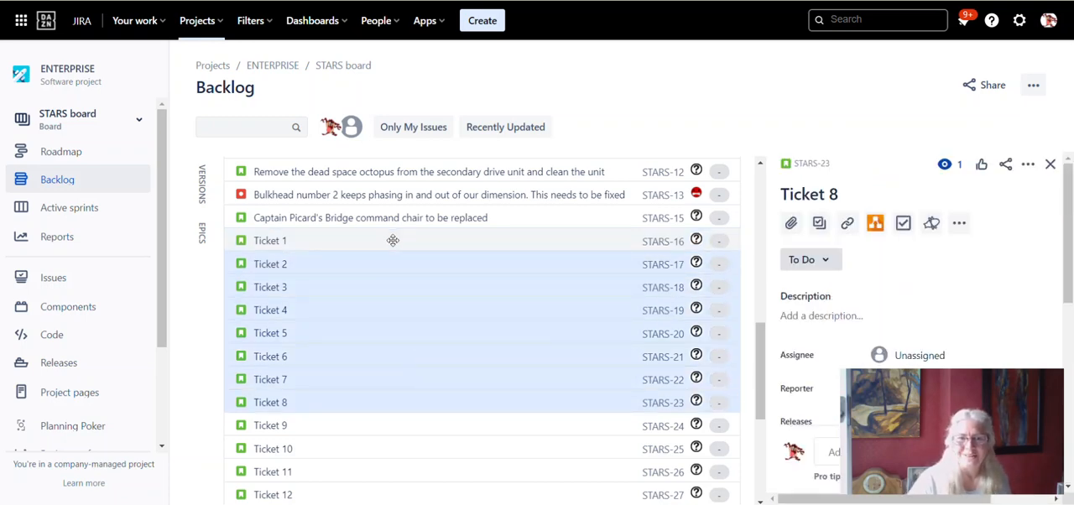
- Move only Ticket 1 from the backlog into STARS Sprint 1
{"action": "left_click", "coordinate": [393, 240]}
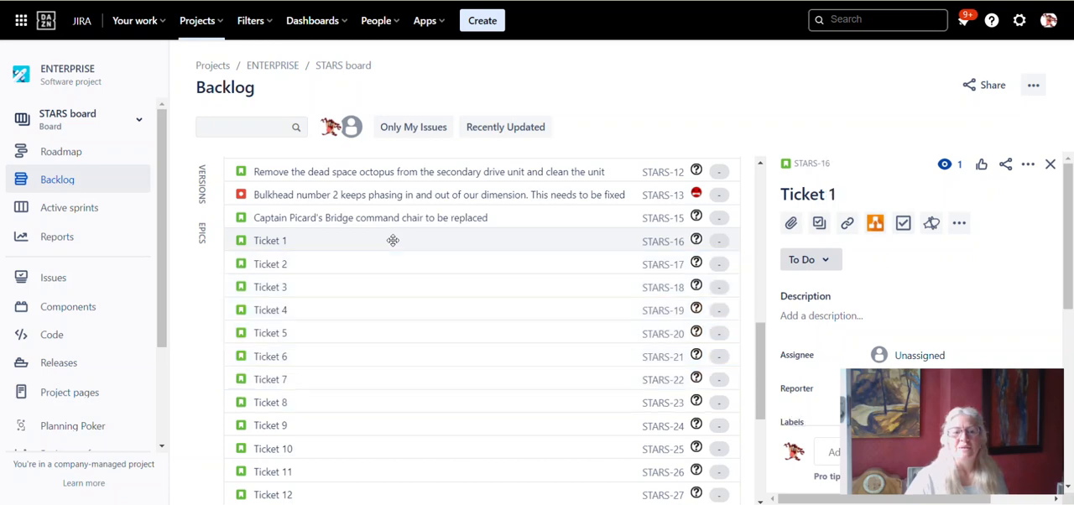
{"action": "scroll", "coordinate": [445, 360], "scroll_direction": "up", "scroll_amount": 1}
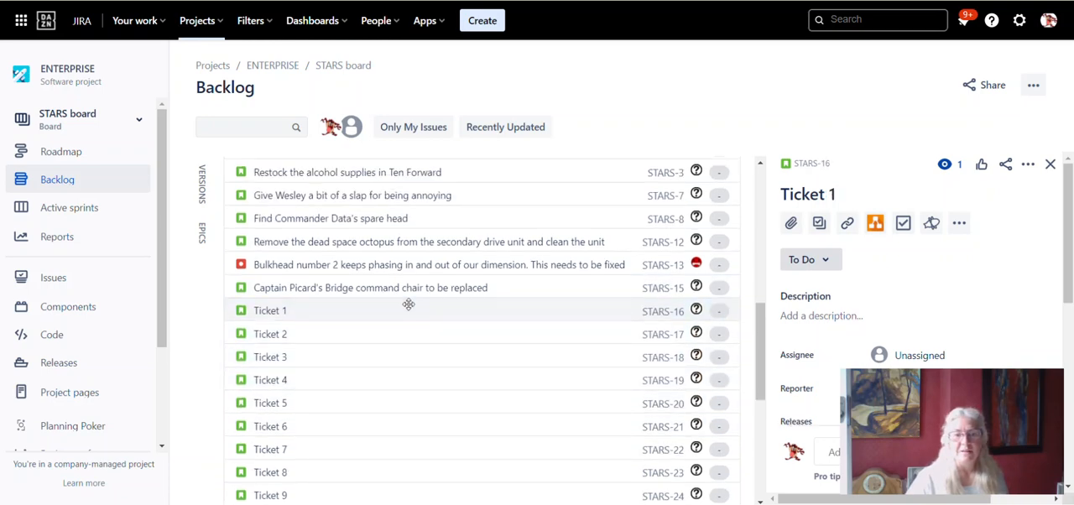
{"action": "scroll", "coordinate": [408, 361], "scroll_direction": "up", "scroll_amount": 2}
{"action": "left_click", "coordinate": [410, 452], "text": "ctrl"}
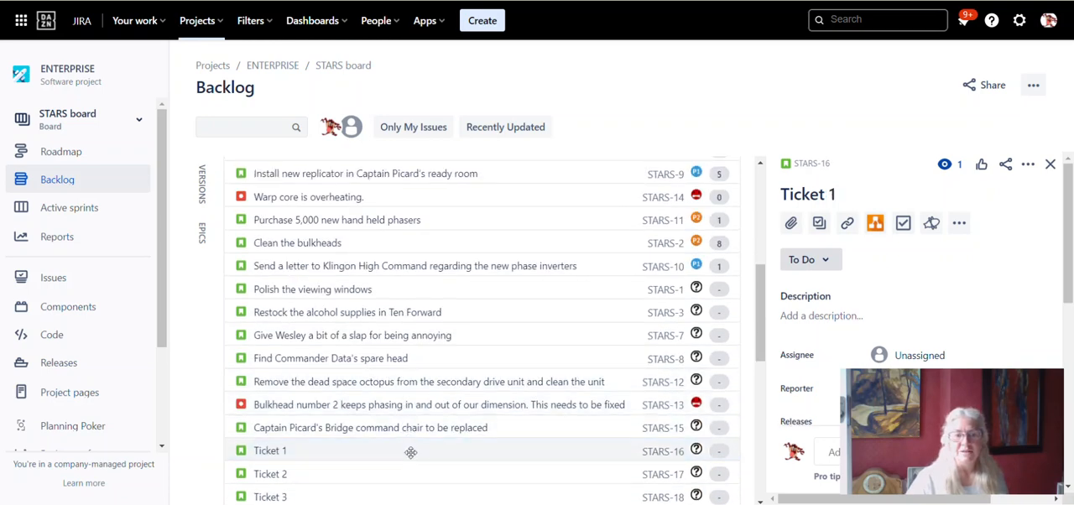
{"action": "left_click_drag", "start_coordinate": [410, 452], "coordinate": [417, 240]}
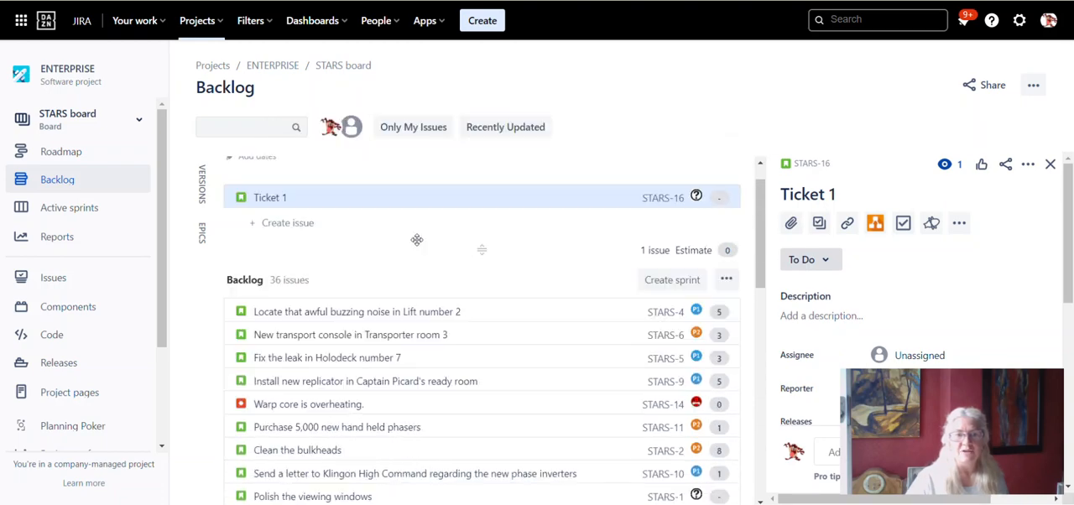
- Send Ticket 2 from the backlog to STARS Sprint 1
{"action": "scroll", "coordinate": [417, 240], "scroll_direction": "down", "scroll_amount": 5}
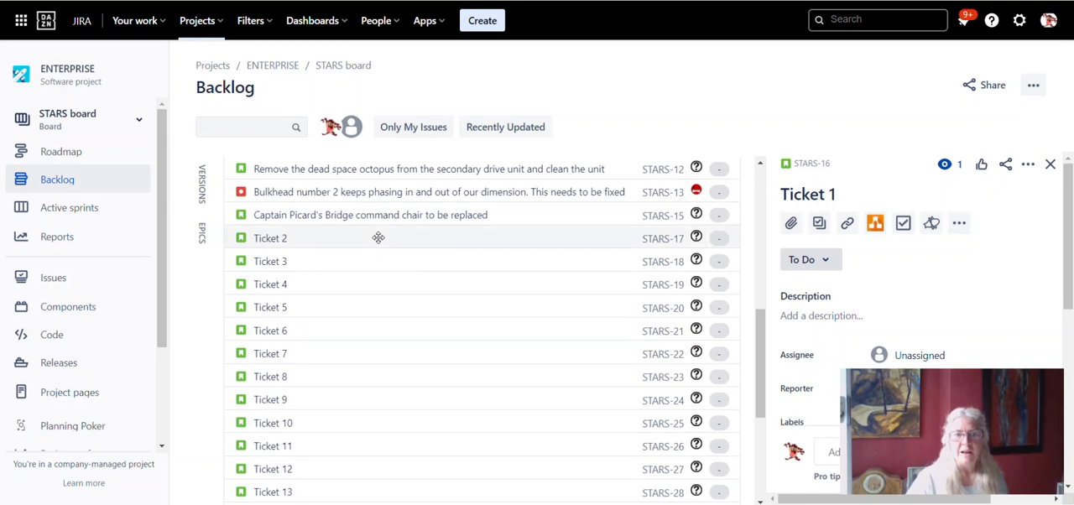
{"action": "right_click", "coordinate": [378, 237]}
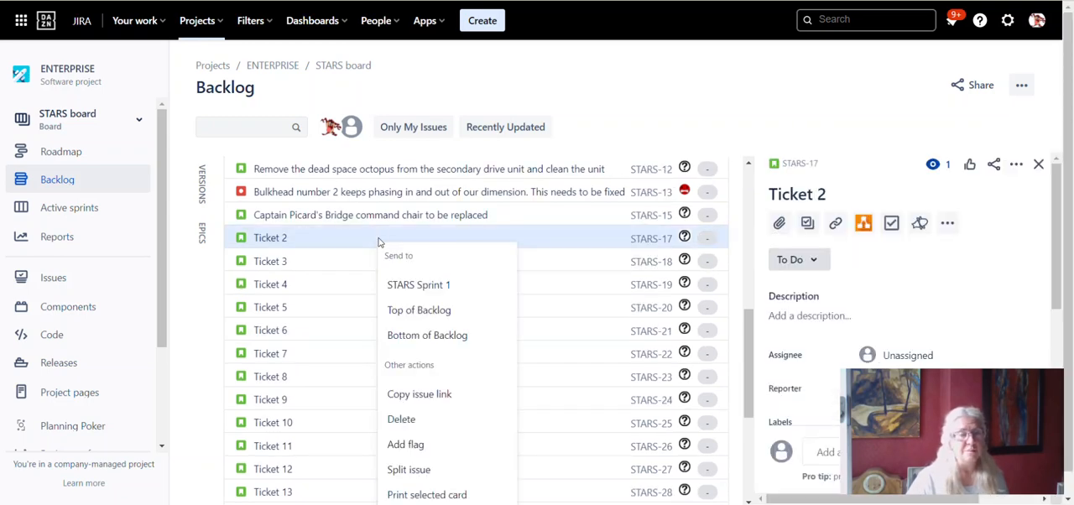
{"action": "left_click", "coordinate": [442, 291]}
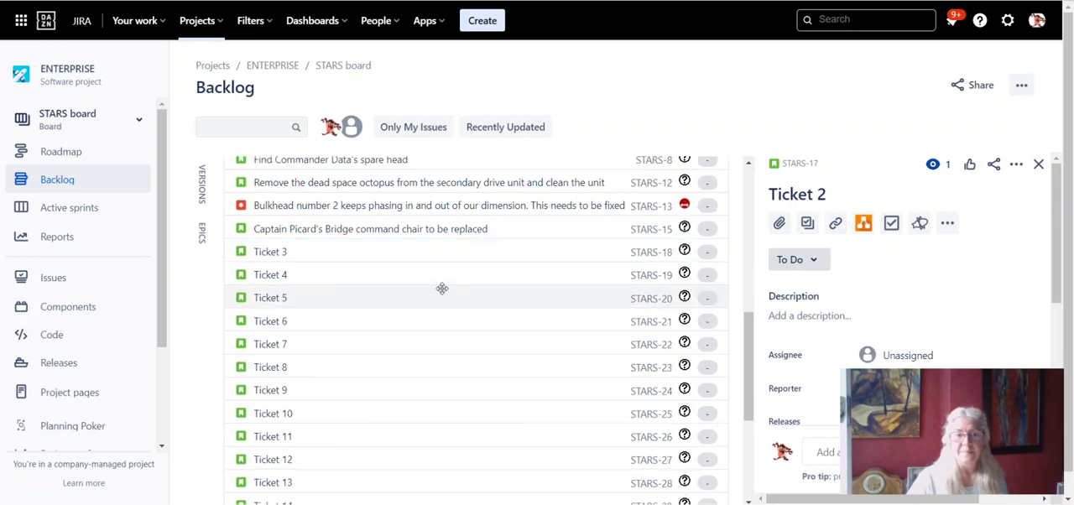
- Select Ticket 3 through Ticket 7 in the backlog and send them together to STARS Sprint 1
{"action": "scroll", "coordinate": [473, 407], "scroll_direction": "down", "scroll_amount": 3}
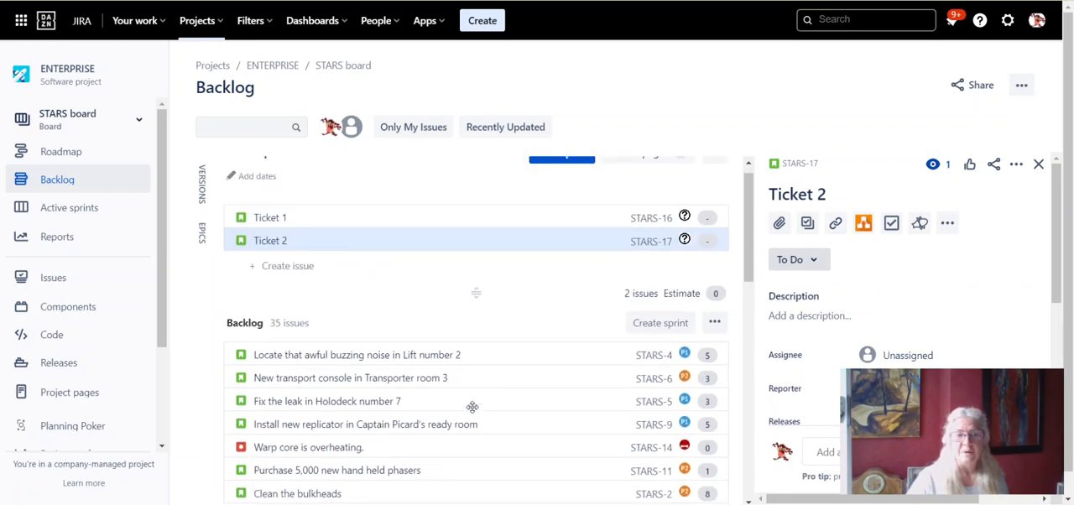
{"action": "scroll", "coordinate": [472, 407], "scroll_direction": "down", "scroll_amount": 2}
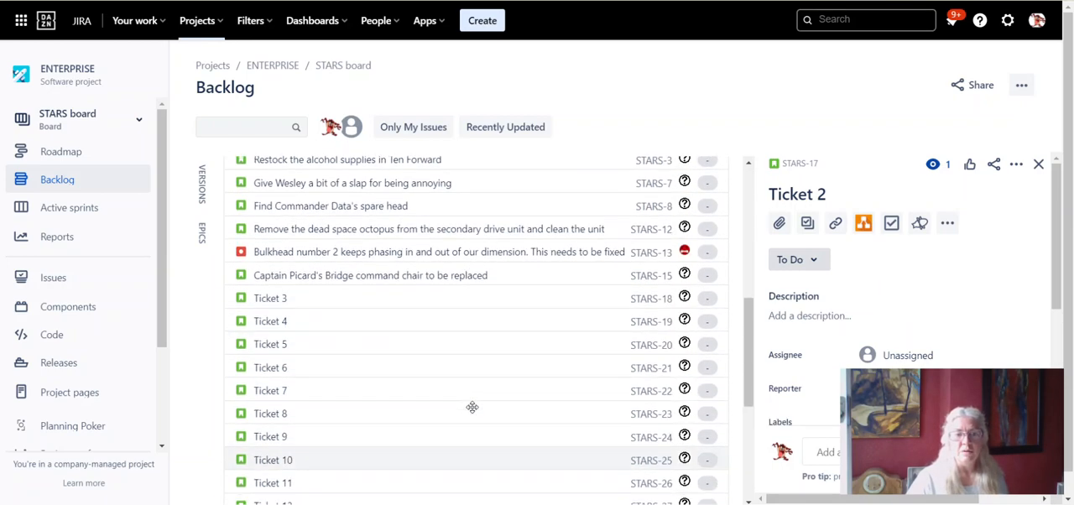
{"action": "left_click", "coordinate": [400, 297]}
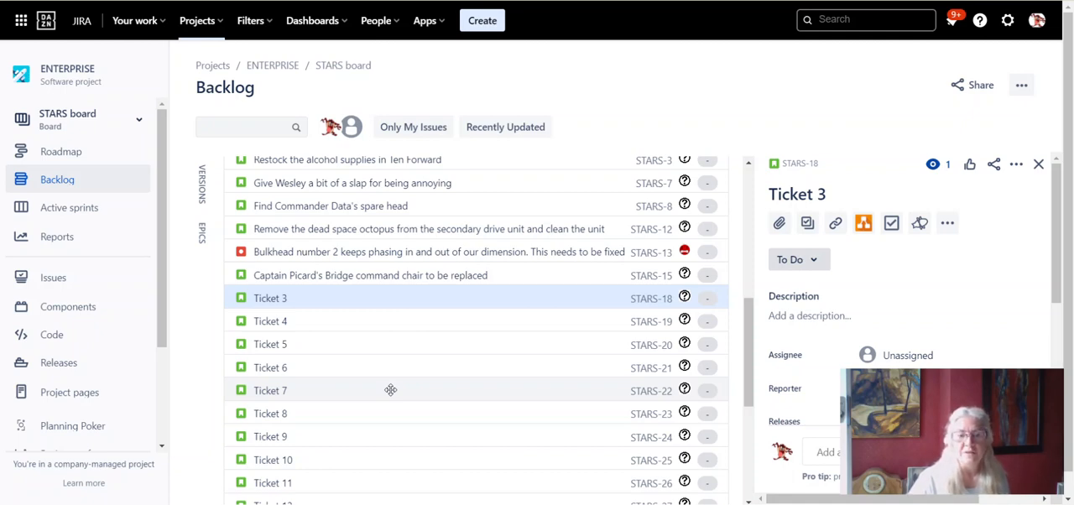
{"action": "left_click", "coordinate": [391, 390], "text": "shift"}
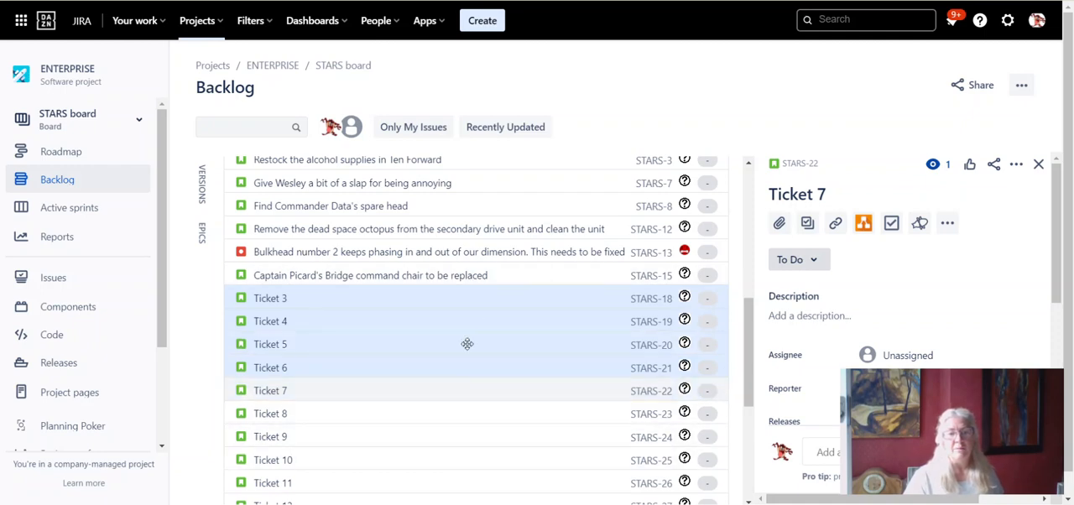
{"action": "right_click", "coordinate": [462, 298]}
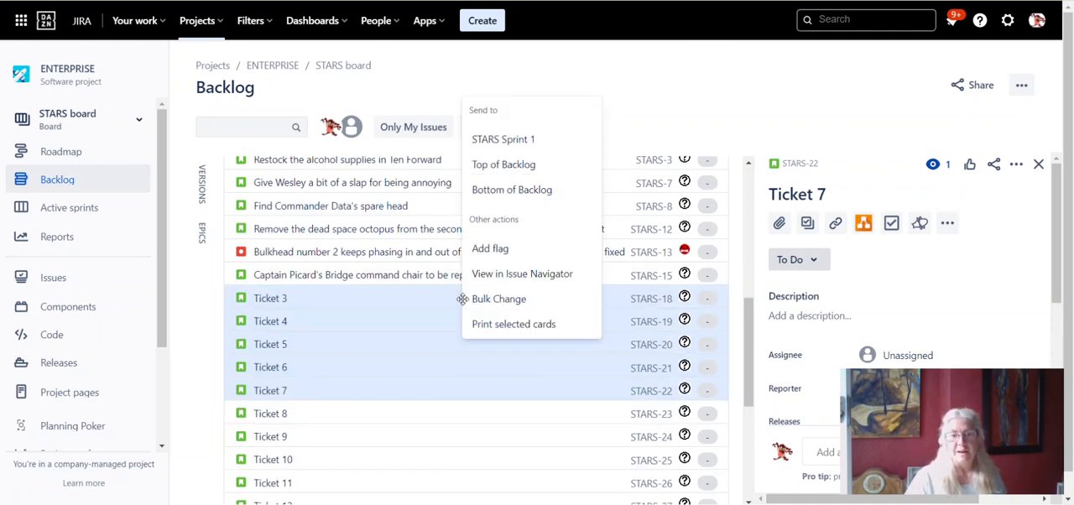
{"action": "left_click", "coordinate": [520, 146]}
- Open the start settings of STARS Sprint 1 and choose a duration of 1 week
{"action": "scroll", "coordinate": [456, 403], "scroll_direction": "up", "scroll_amount": 5}
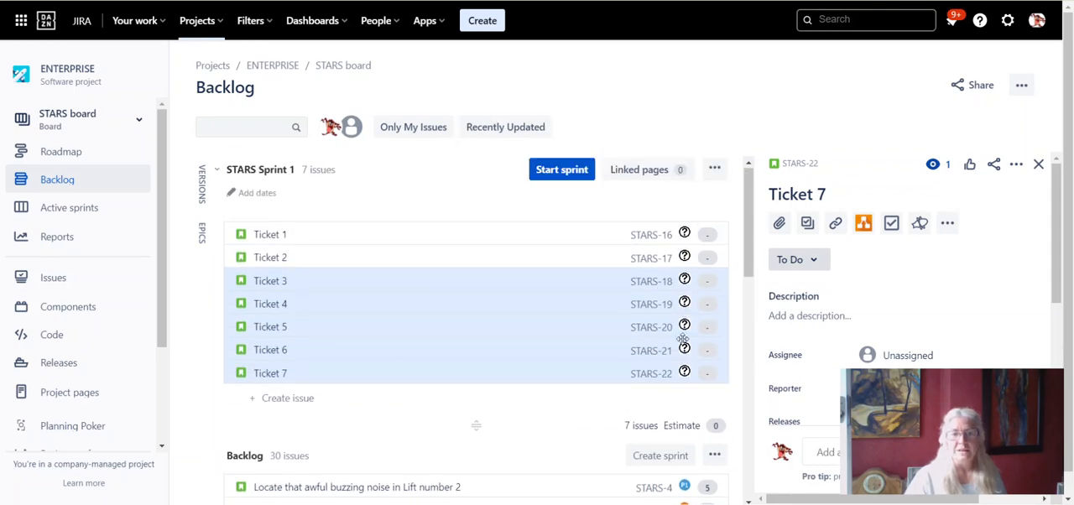
{"action": "left_click", "coordinate": [560, 171]}
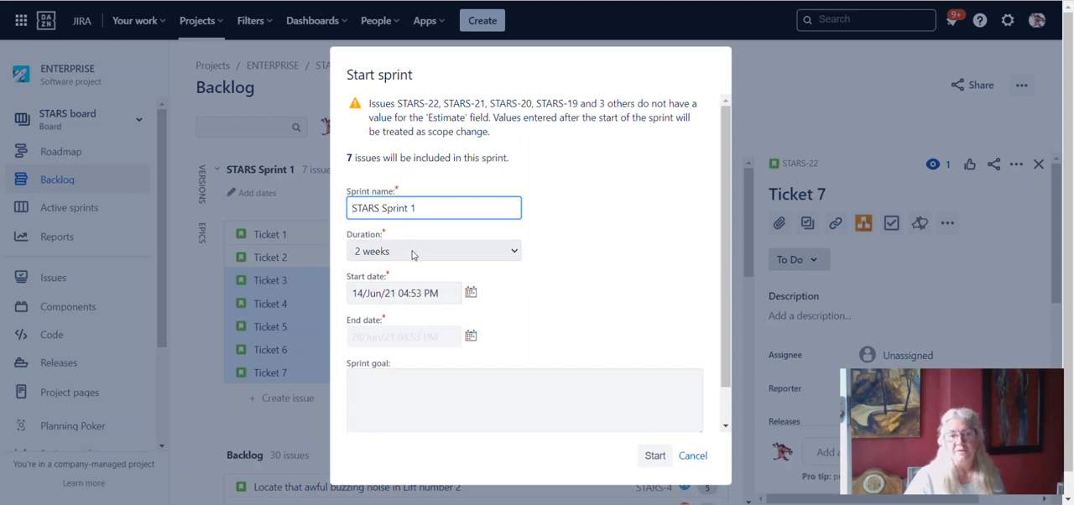
{"action": "left_click", "coordinate": [412, 255]}
{"action": "left_click", "coordinate": [408, 267]}
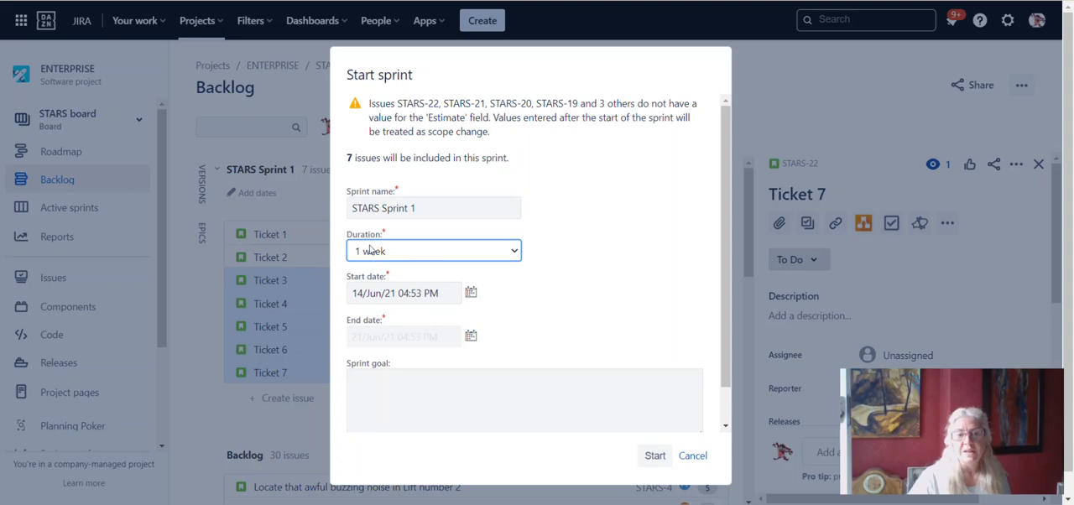
- Give the sprint a custom duration by setting its end date to 15/Jun/21 04:53 PM
{"action": "left_click", "coordinate": [472, 337]}
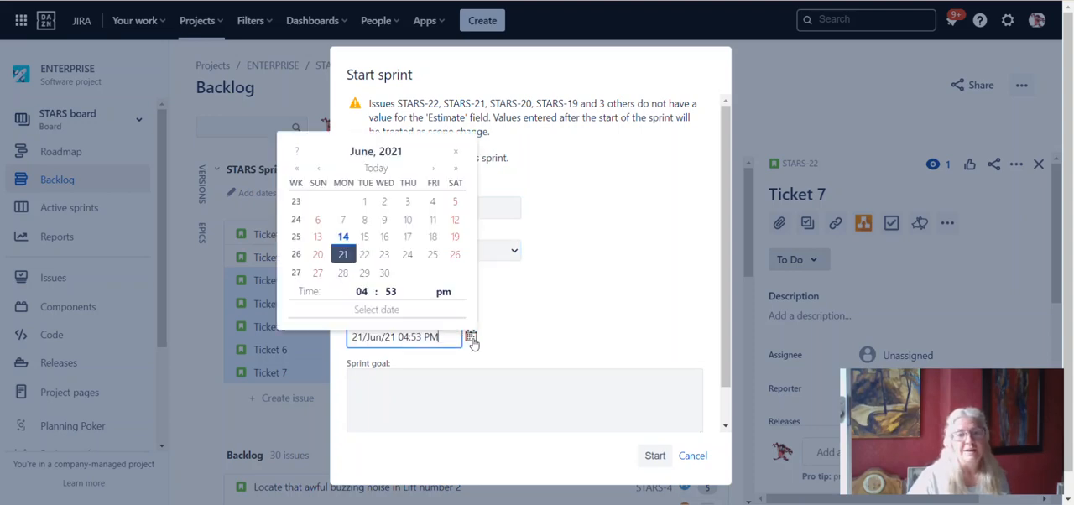
{"action": "left_click", "coordinate": [364, 255]}
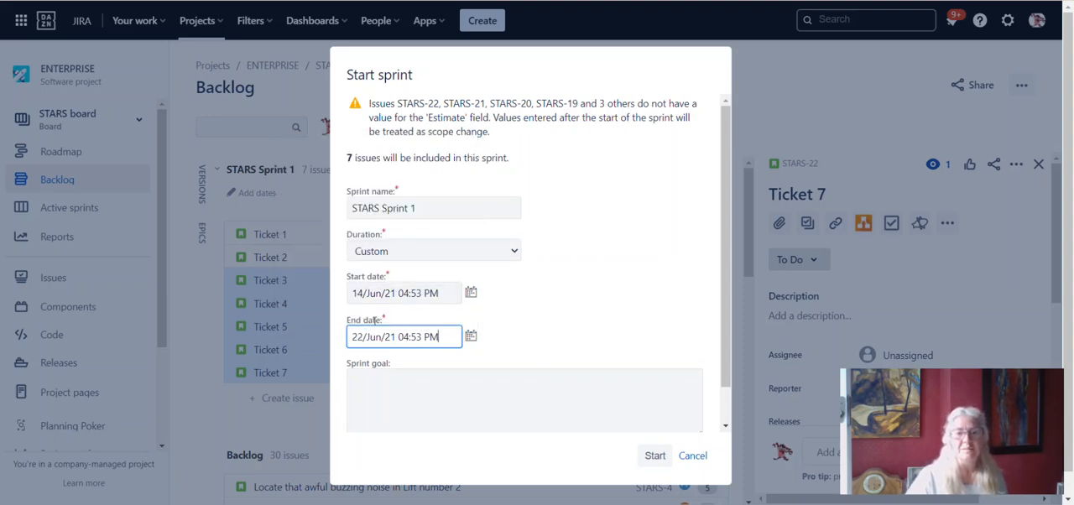
{"action": "left_click", "coordinate": [471, 335]}
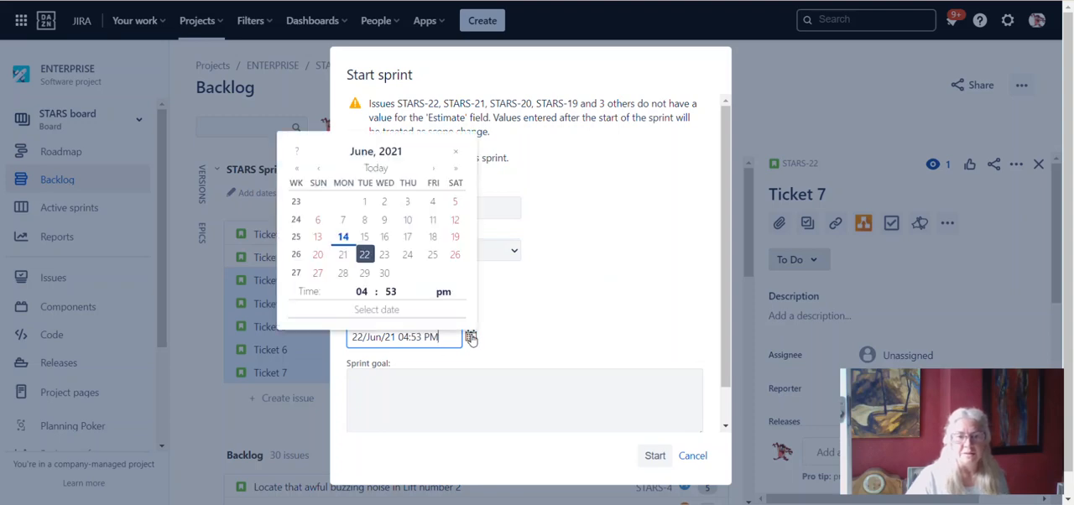
{"action": "left_click", "coordinate": [364, 237]}
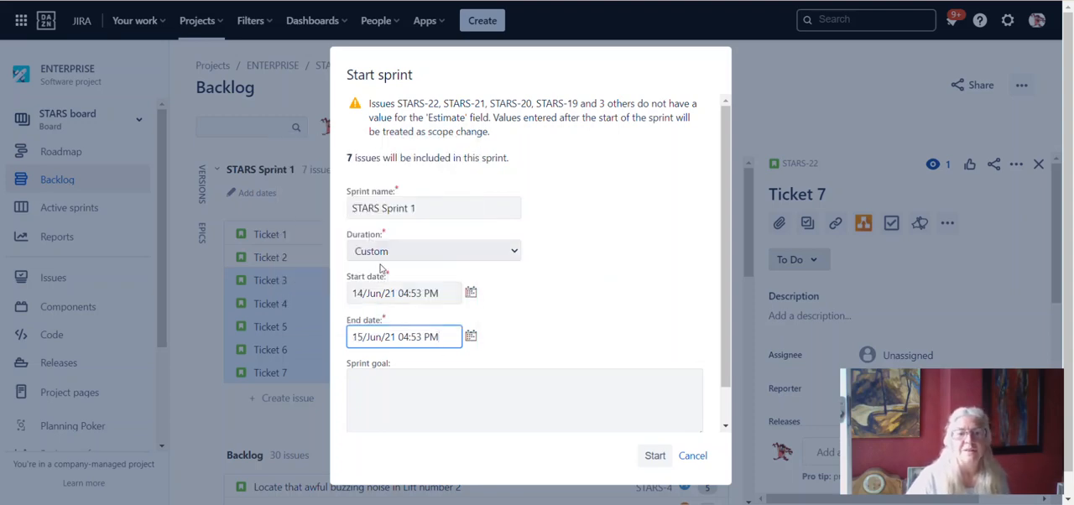
- Enter "Complete our first tickets" as the sprint goal
{"action": "left_click", "coordinate": [444, 378]}
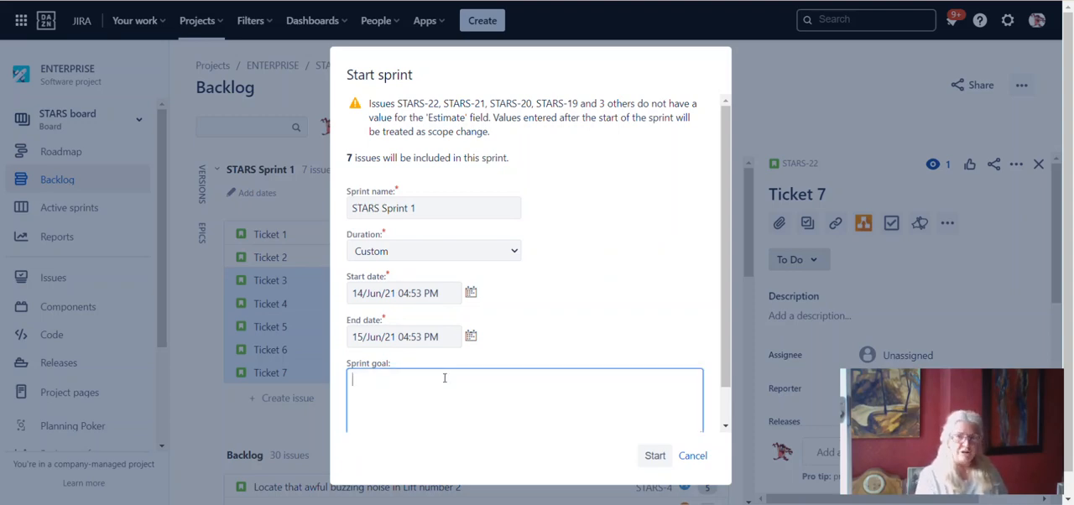
{"action": "type", "text": "C"}
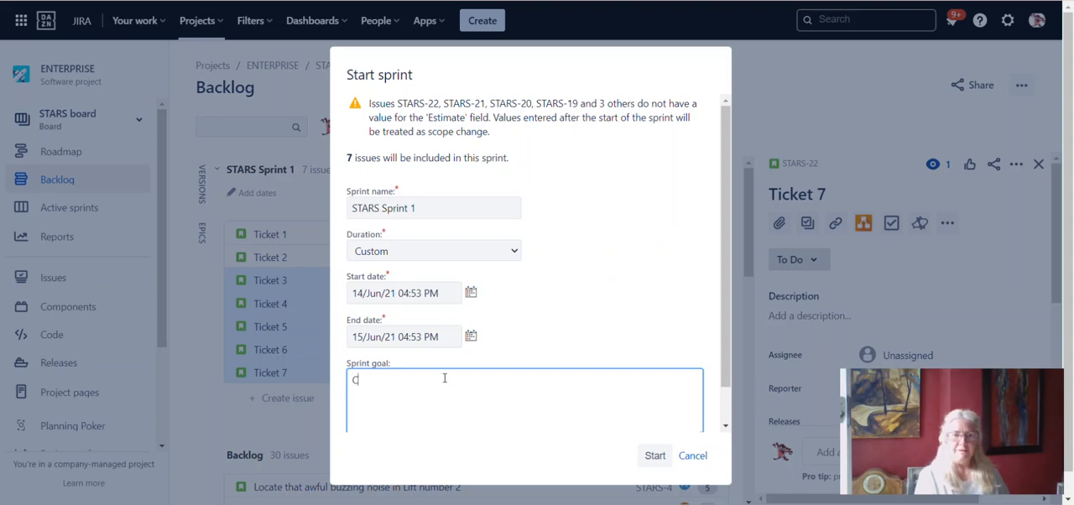
{"action": "type", "text": "omplete our fir"}
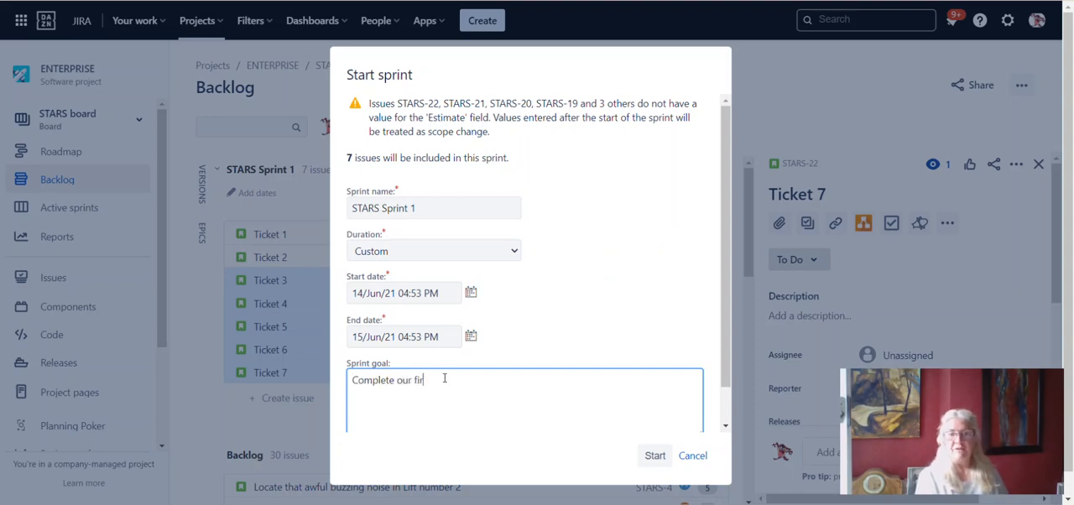
{"action": "type", "text": "st tr"}
{"action": "type", "text": "ckets"}
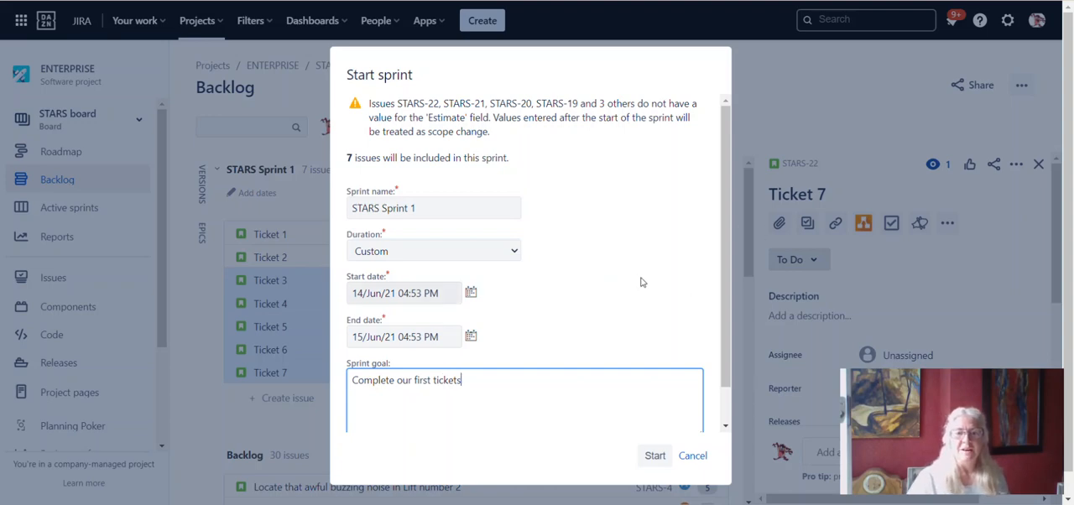
- Start STARS Sprint 1 and look through its tickets on the active sprint board
{"action": "scroll", "coordinate": [640, 282], "scroll_direction": "down", "scroll_amount": 1}
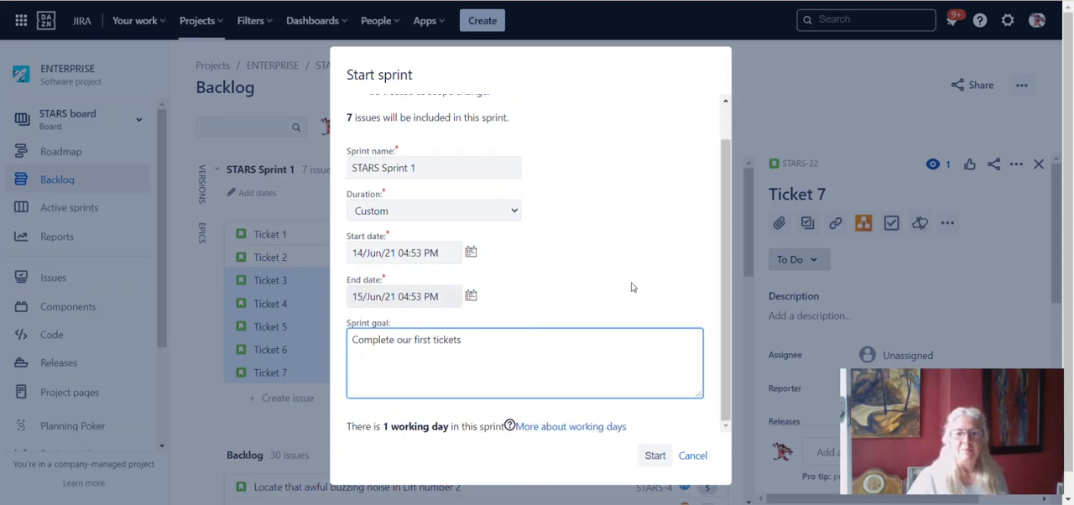
{"action": "left_click", "coordinate": [652, 457]}
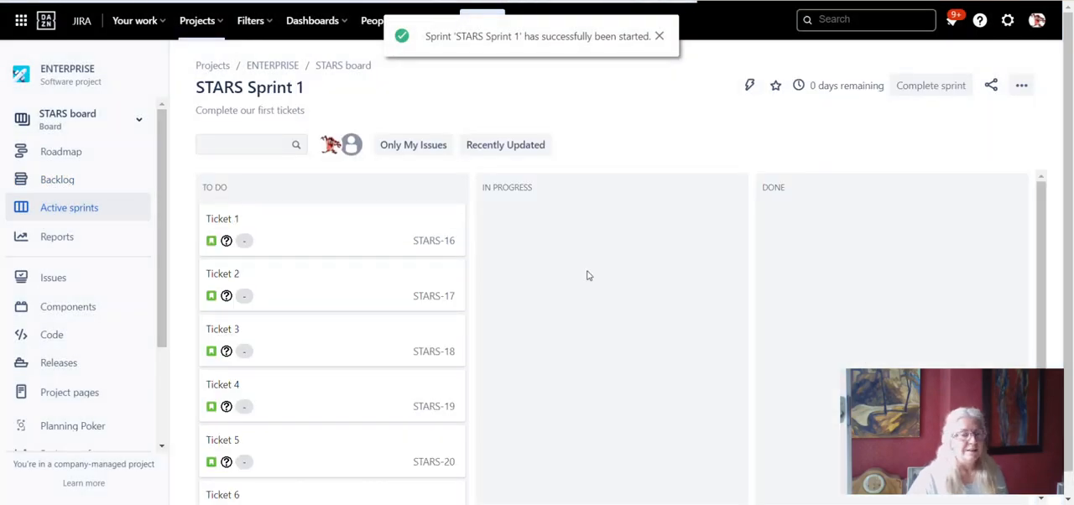
{"action": "scroll", "coordinate": [588, 275], "scroll_direction": "down", "scroll_amount": 2}
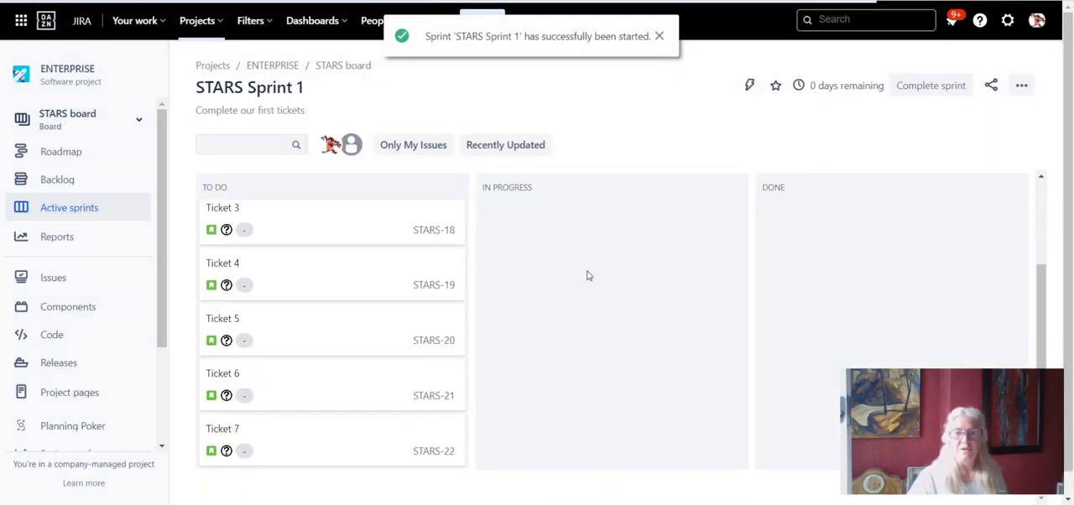
{"action": "scroll", "coordinate": [588, 275], "scroll_direction": "up", "scroll_amount": 2}
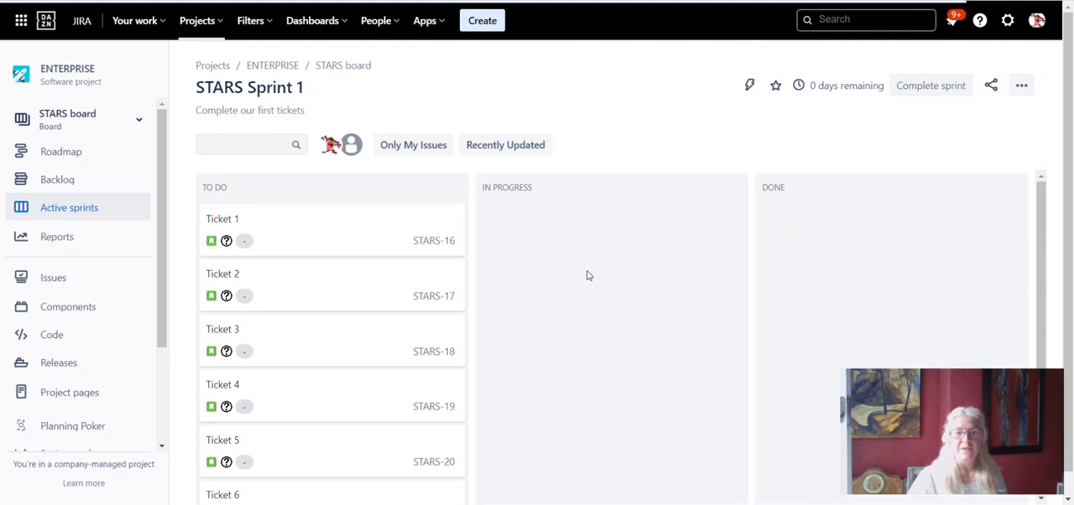